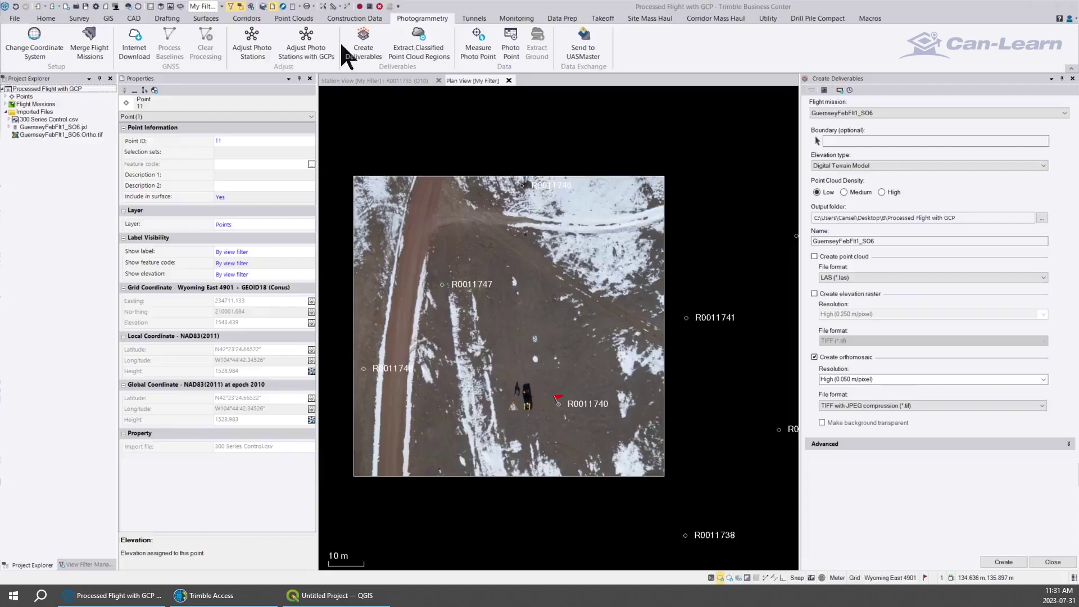
# In Trimble Access, turn on the GuernseyFebFlt1 TIF map file and dismiss the YCbCr unsupported-format error.
pyautogui.click(213, 595)
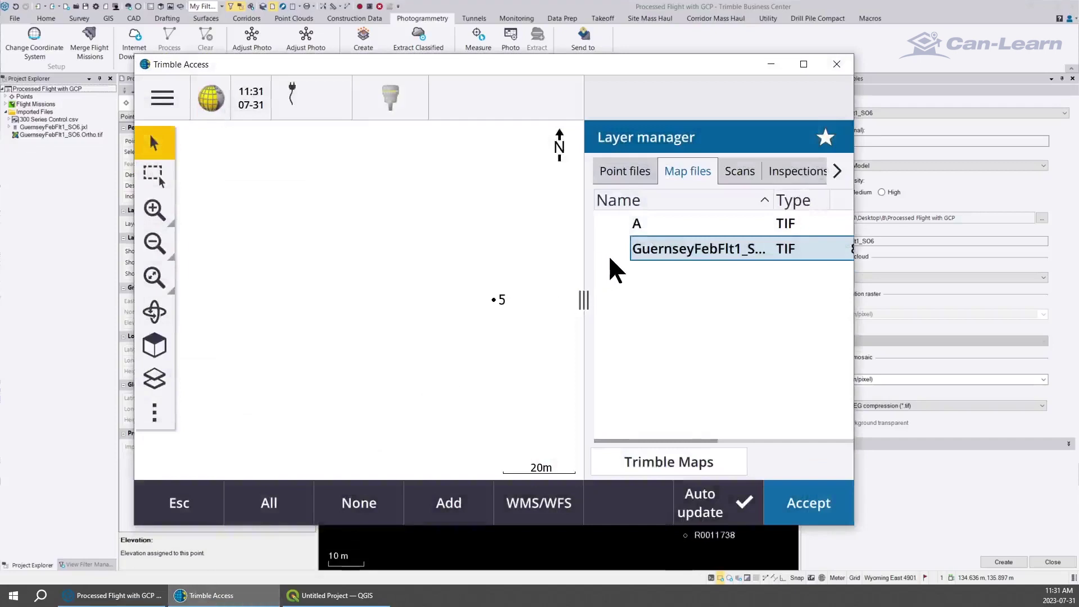
pyautogui.click(645, 52)
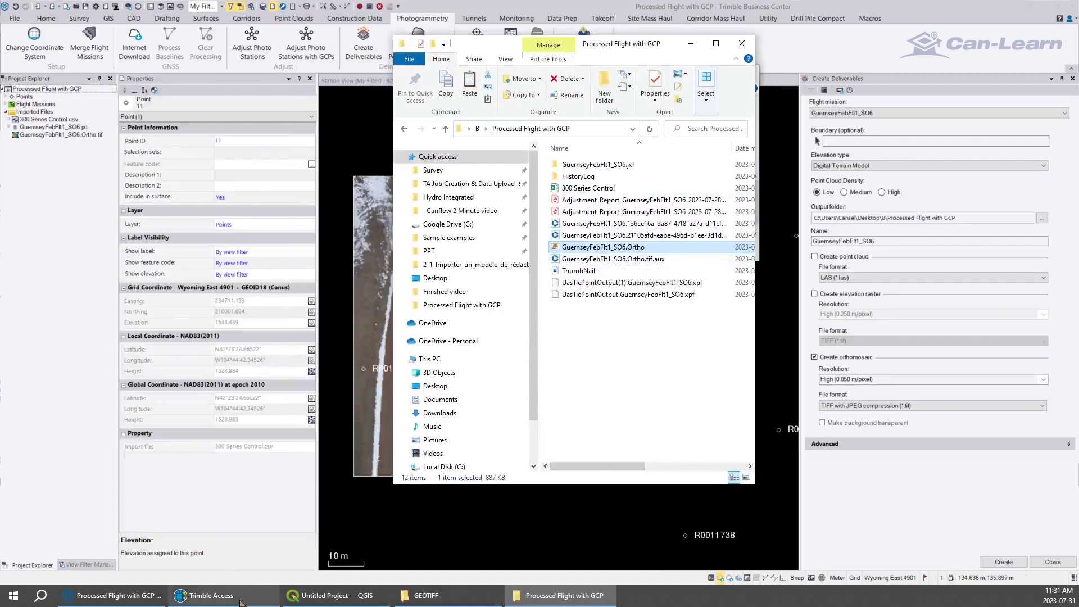
pyautogui.click(211, 595)
pyautogui.click(682, 251)
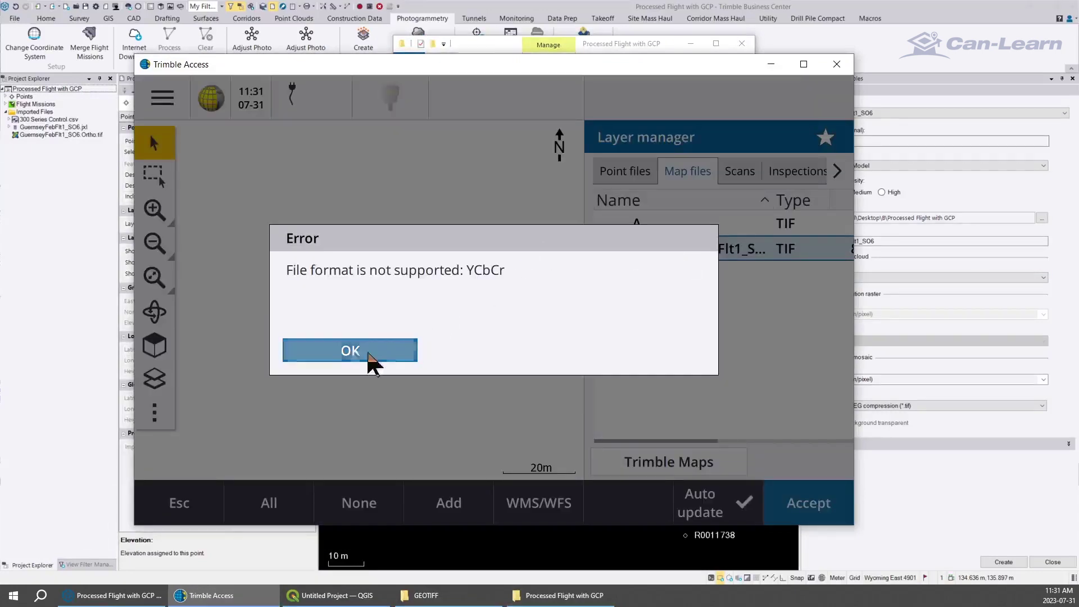
pyautogui.click(373, 353)
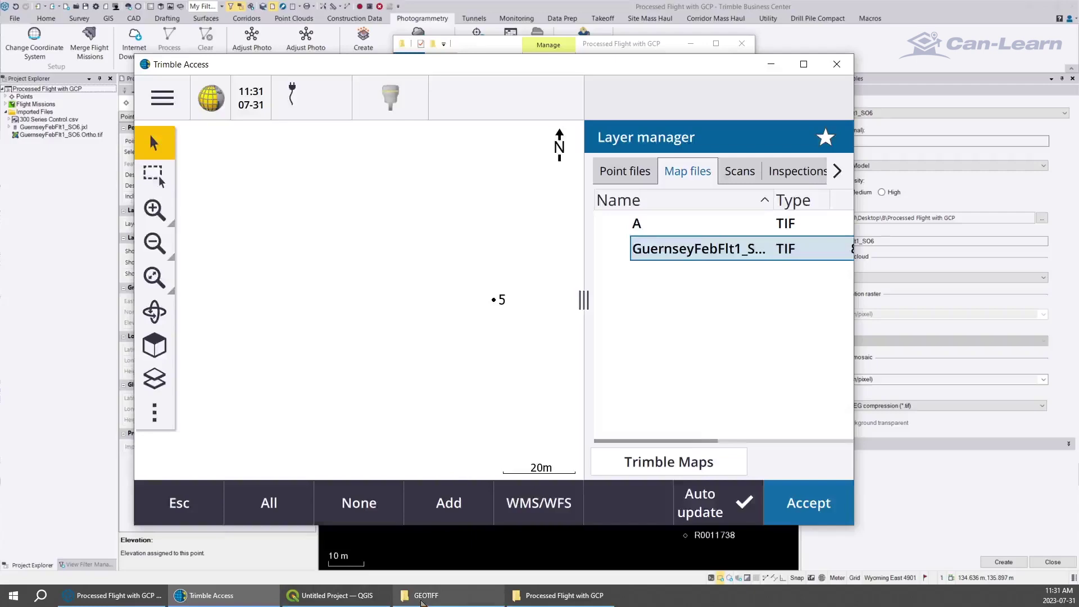
# Add GuernseyFebFlt1_SO6.Ortho to QGIS through Layer > Add Layer > Add Raster Layer.
pyautogui.moveTo(343, 602)
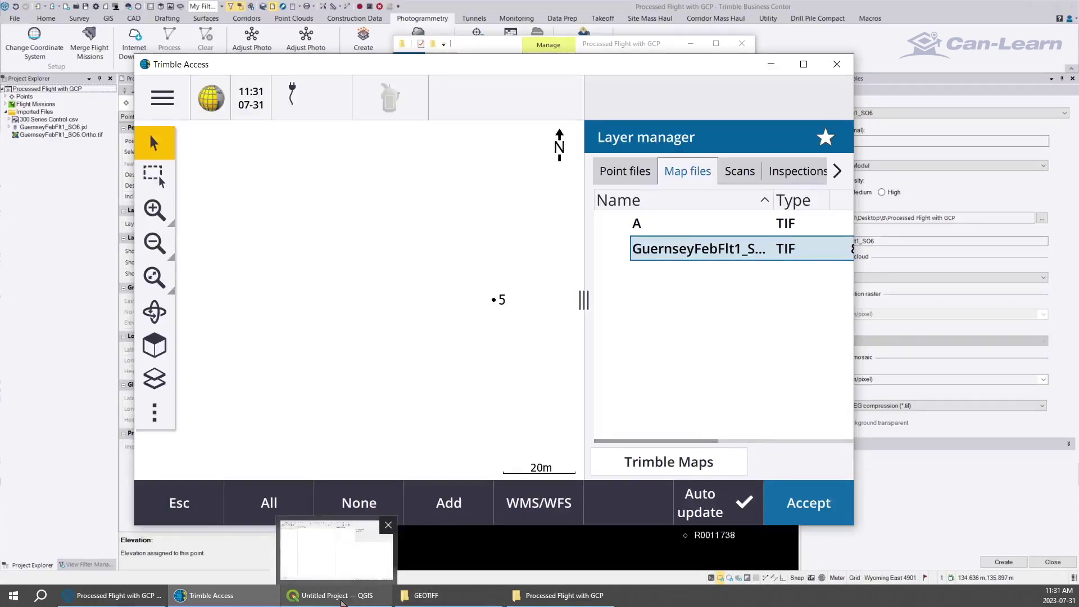
pyautogui.click(341, 600)
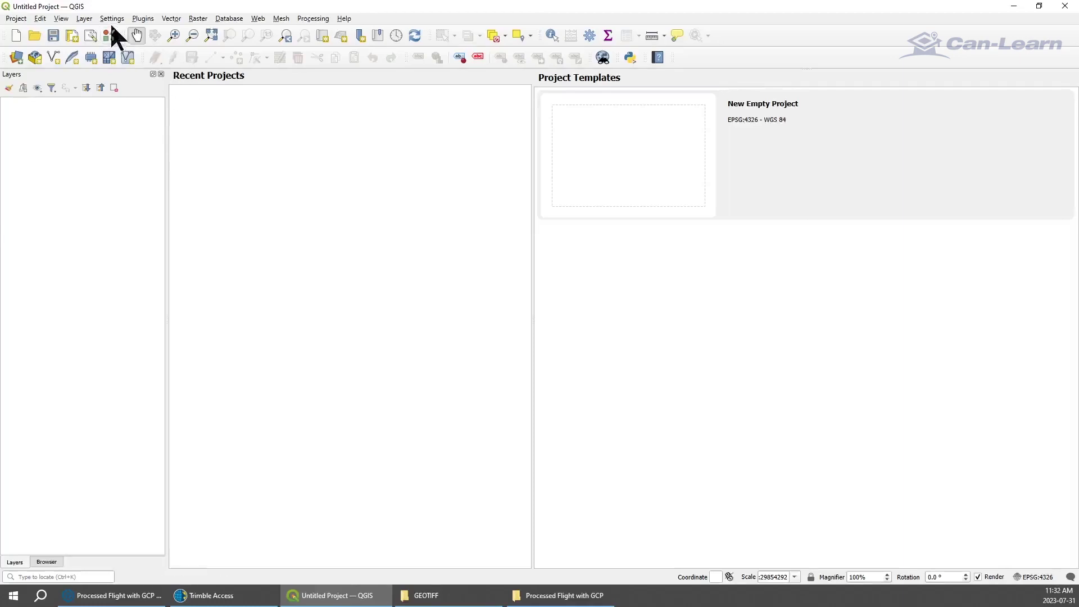
pyautogui.click(84, 18)
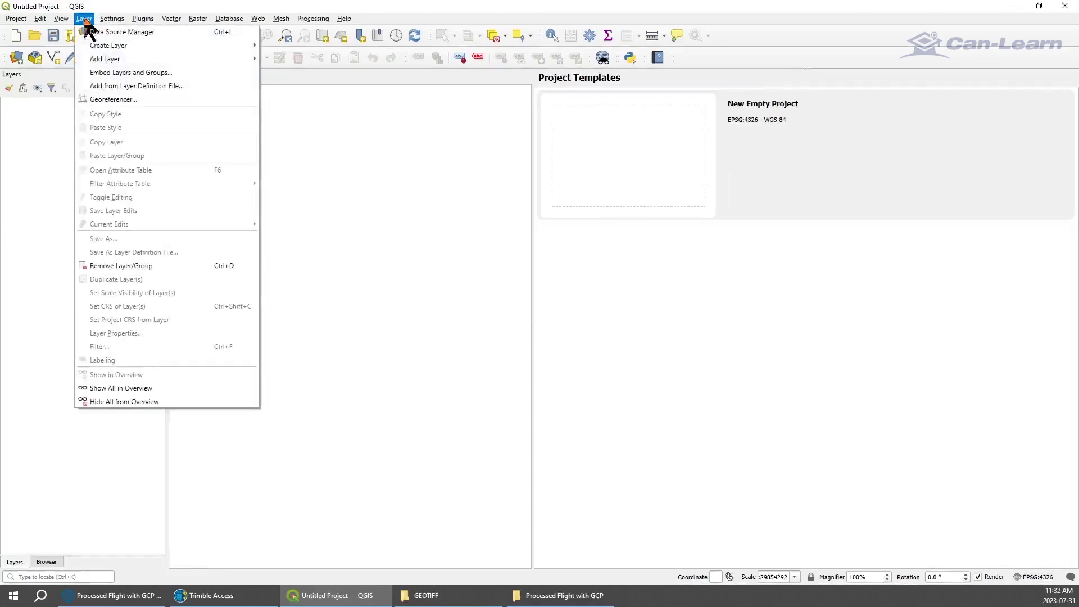
pyautogui.moveTo(153, 61)
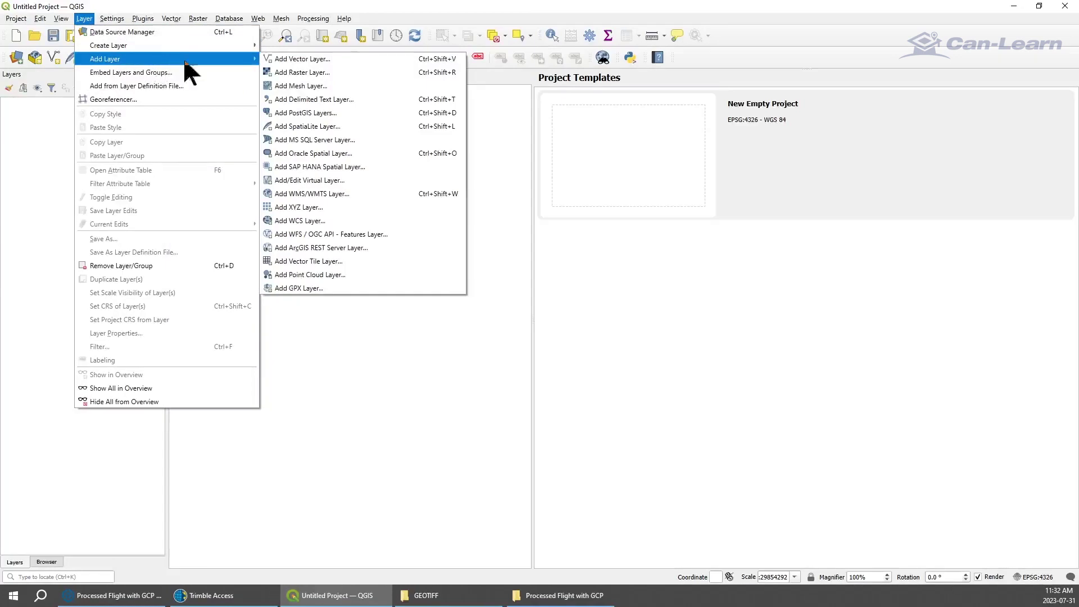
pyautogui.click(302, 73)
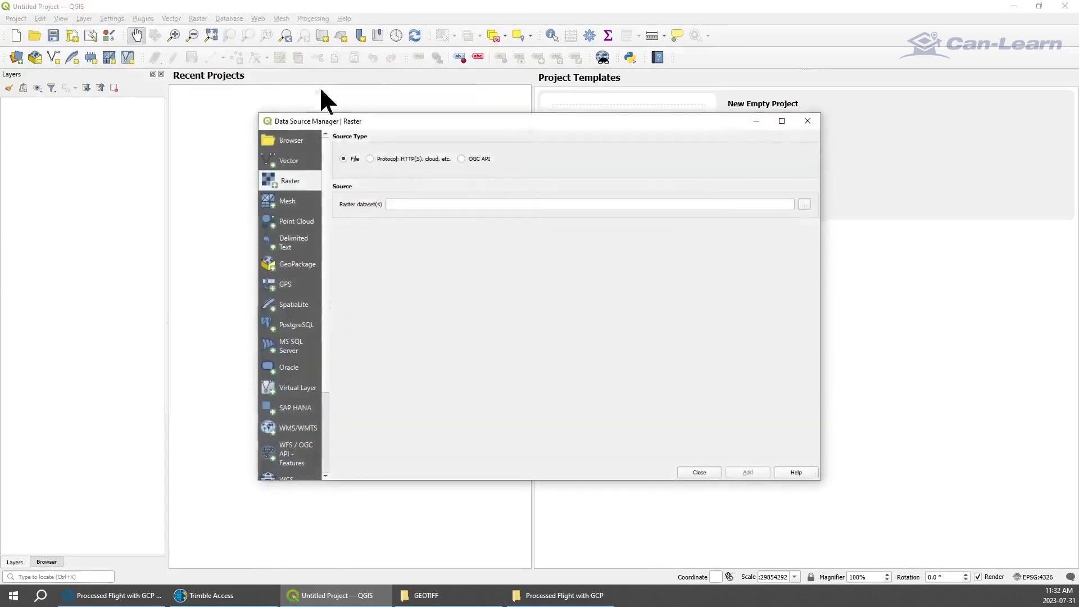
pyautogui.click(805, 204)
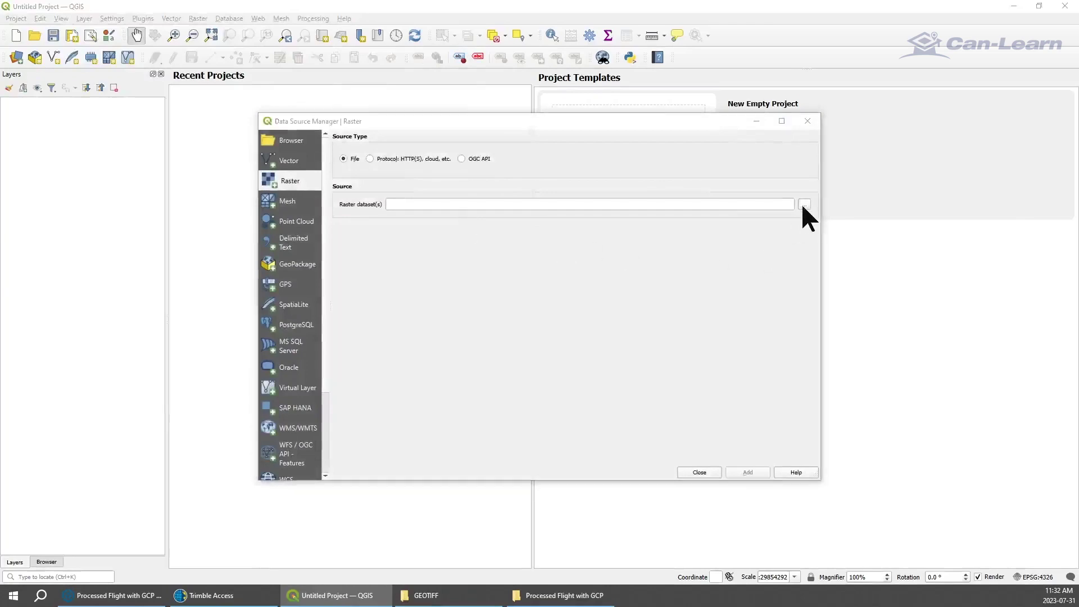
pyautogui.click(481, 337)
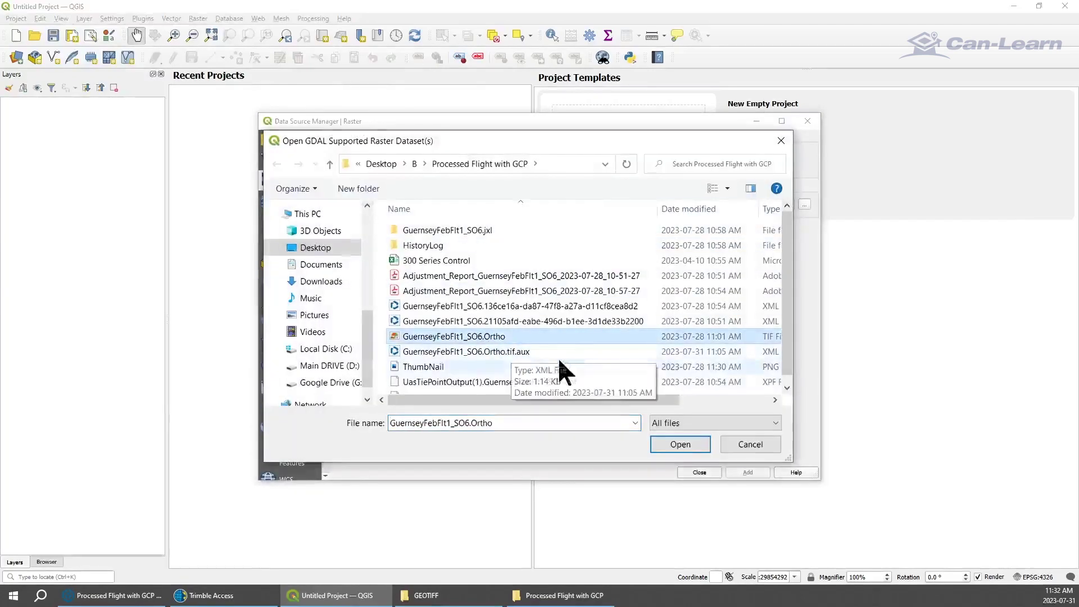
pyautogui.click(681, 445)
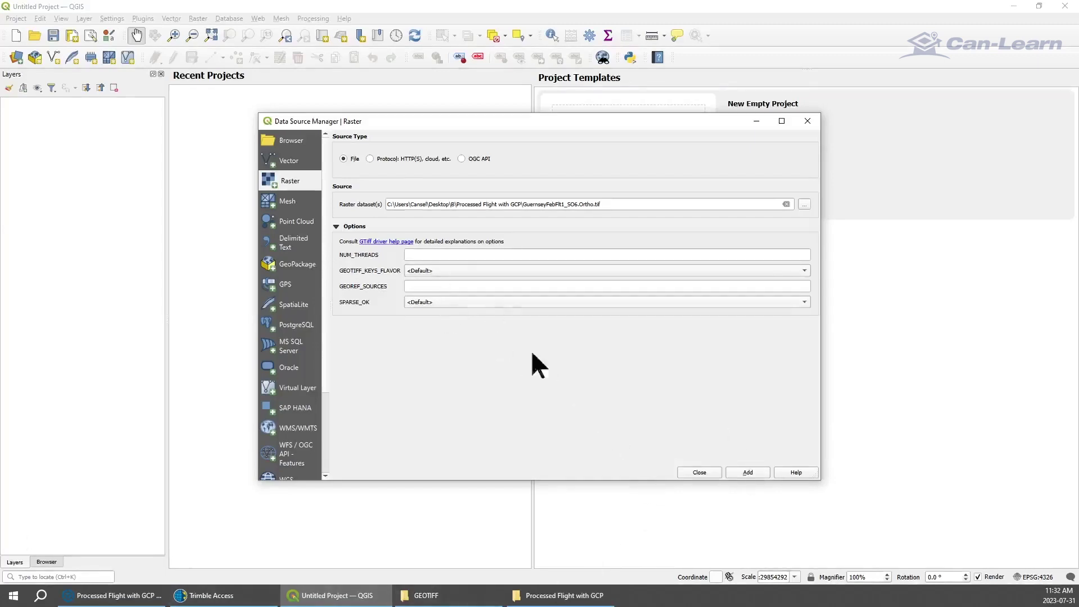
pyautogui.click(737, 470)
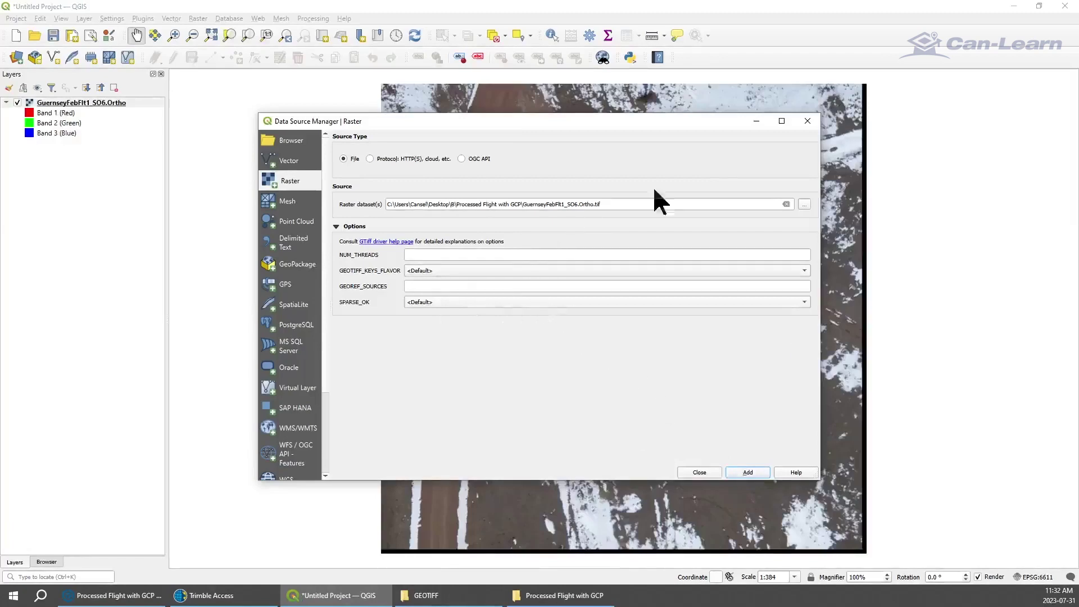
pyautogui.click(807, 121)
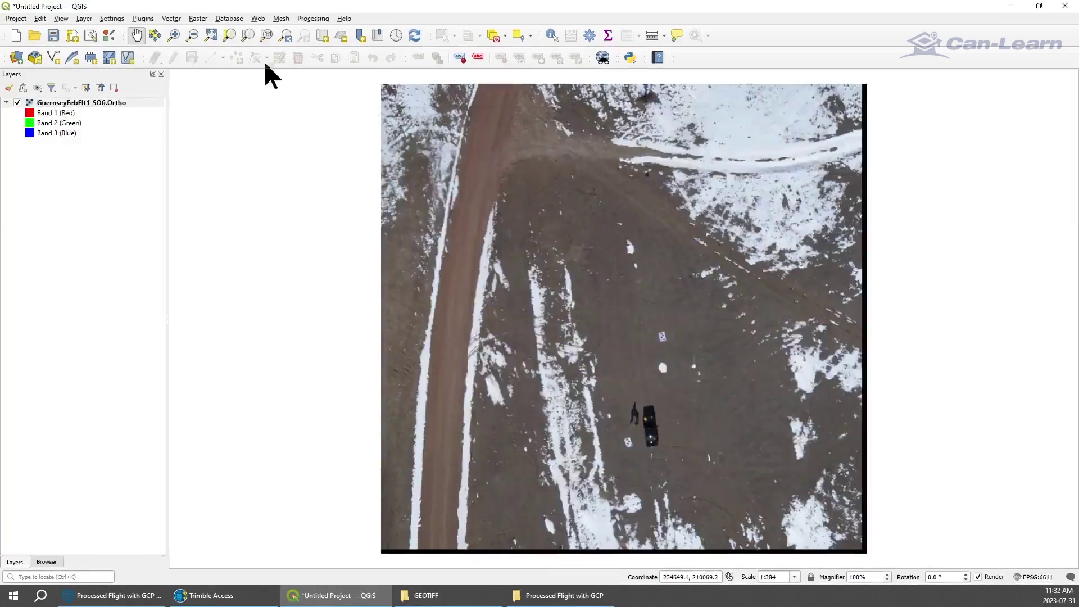
# Open Raster > Conversion > Translate, leaving the projection override empty and choosing the Default creation profile.
pyautogui.click(198, 18)
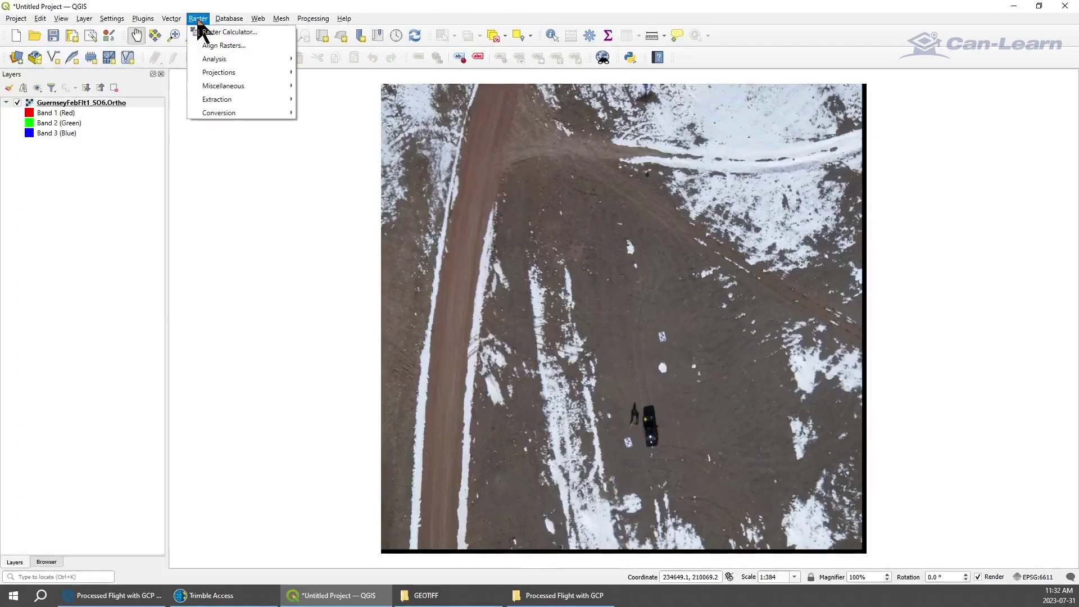
pyautogui.click(258, 113)
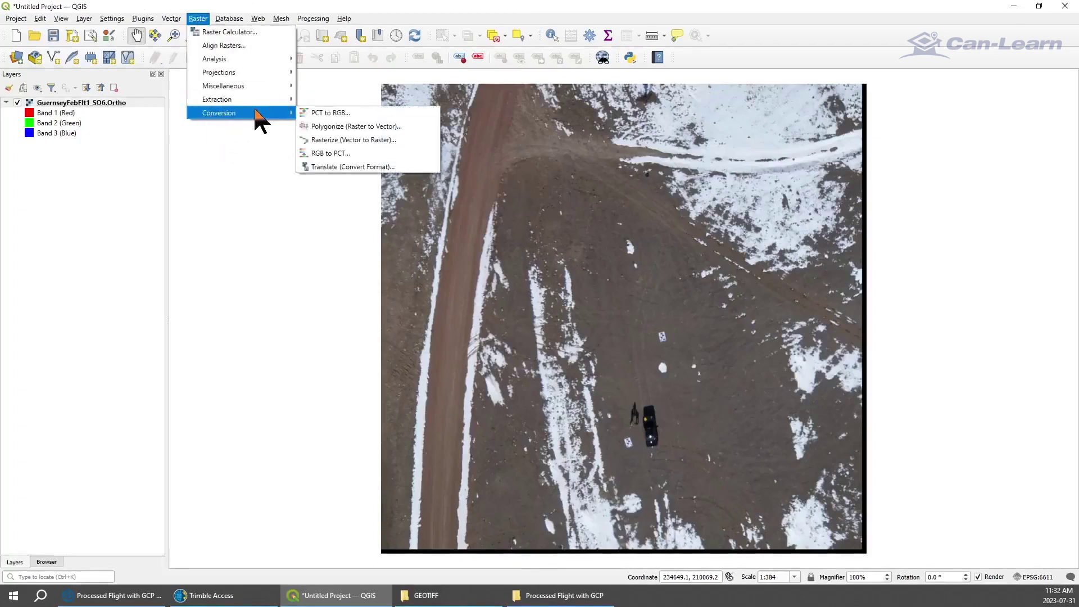
pyautogui.click(340, 168)
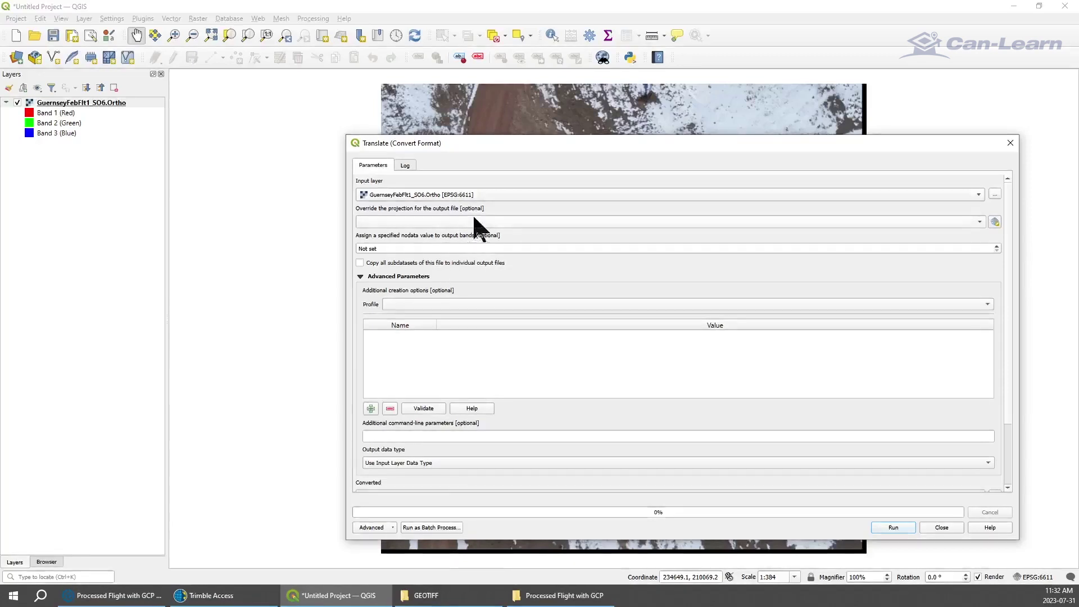
pyautogui.click(474, 221)
pyautogui.click(477, 219)
pyautogui.click(450, 221)
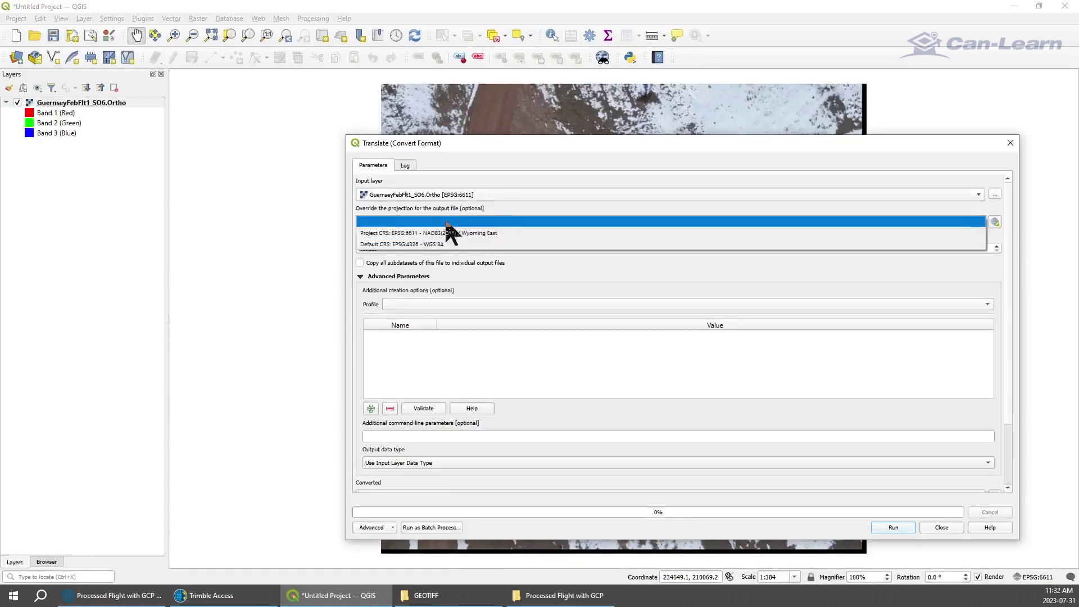
pyautogui.click(455, 221)
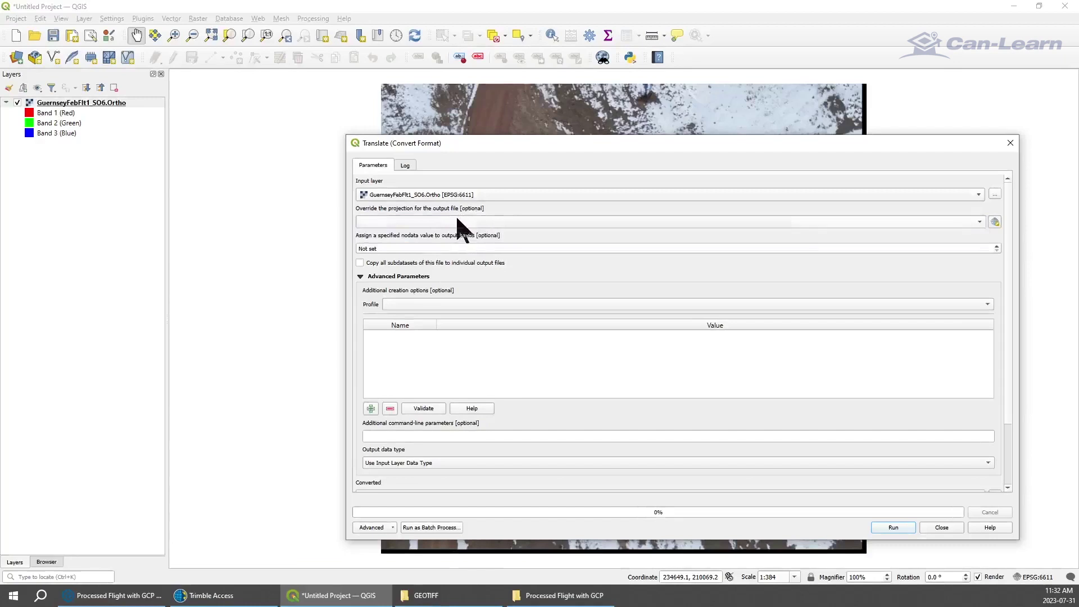
pyautogui.click(444, 304)
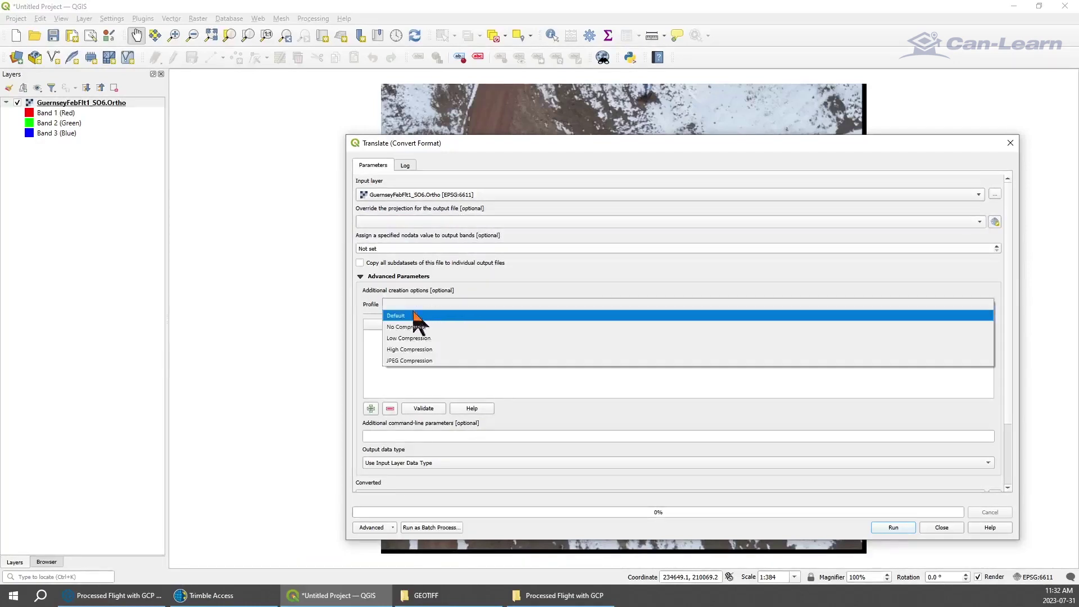
pyautogui.click(414, 316)
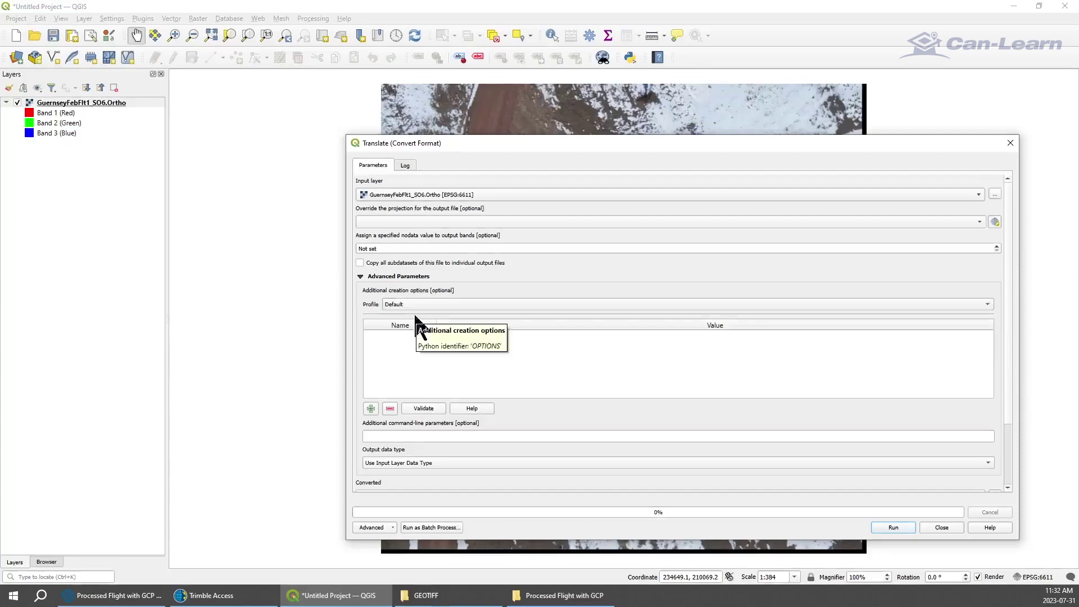
# Paste '-co tfw=yes' into the Additional command-line parameters field.
pyautogui.click(379, 436)
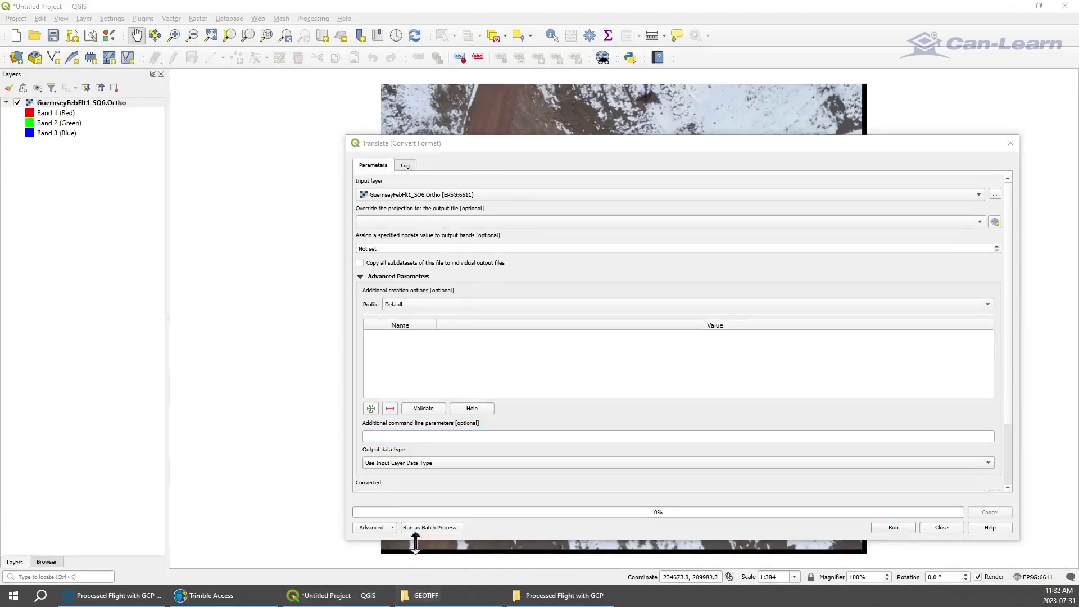
pyautogui.click(399, 437)
pyautogui.rightClick(399, 437)
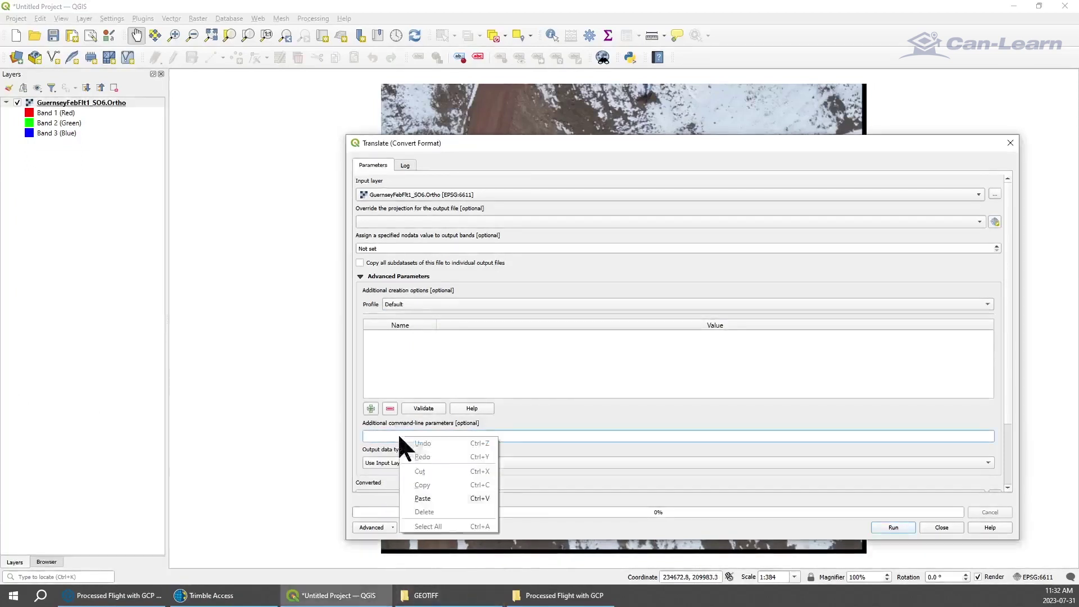
pyautogui.click(422, 493)
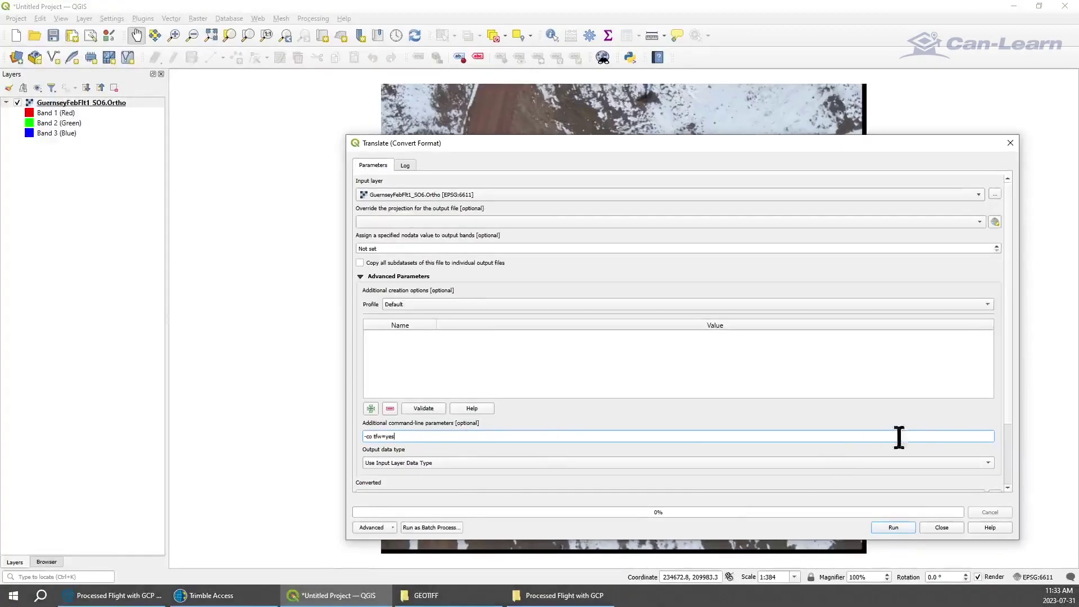
pyautogui.scroll(-3, 1002, 417)
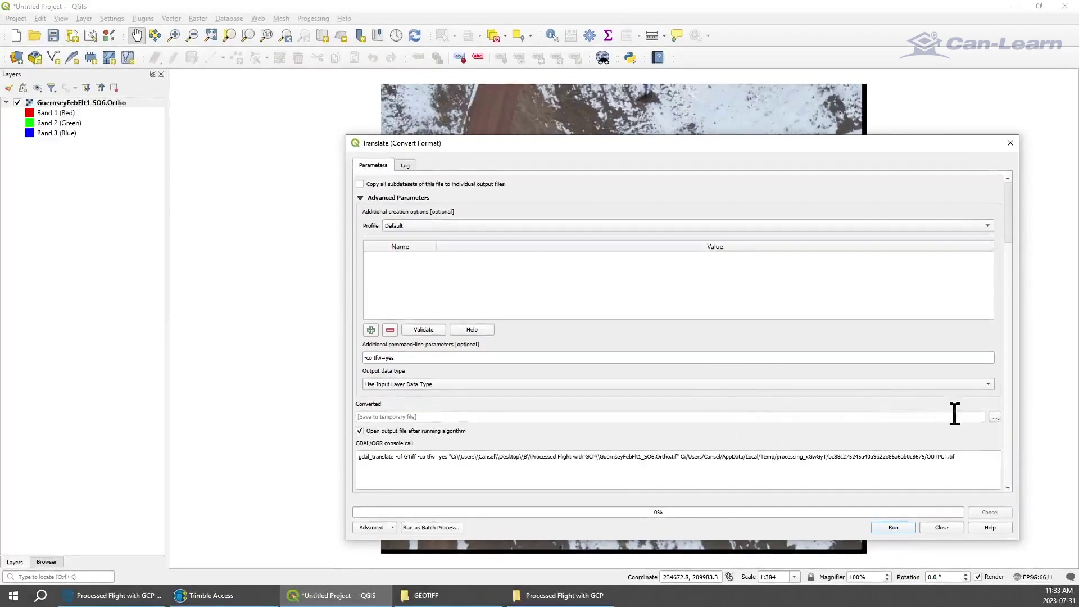
# Run the conversion, saving the output as FILE on the Desktop, then bring up the GEOTIFF folder.
pyautogui.click(994, 417)
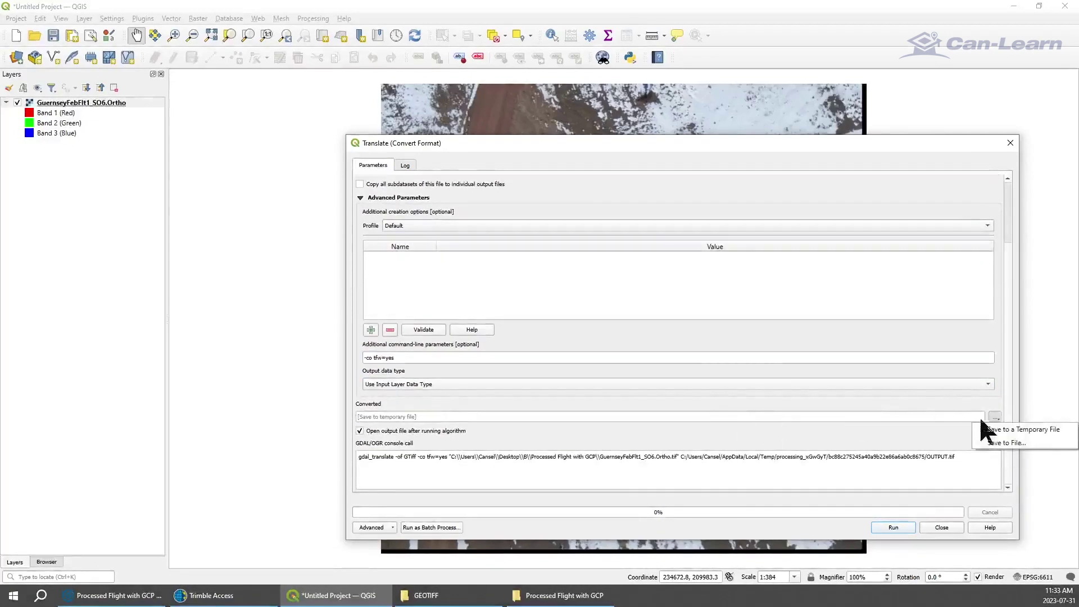
pyautogui.click(1006, 442)
pyautogui.click(403, 248)
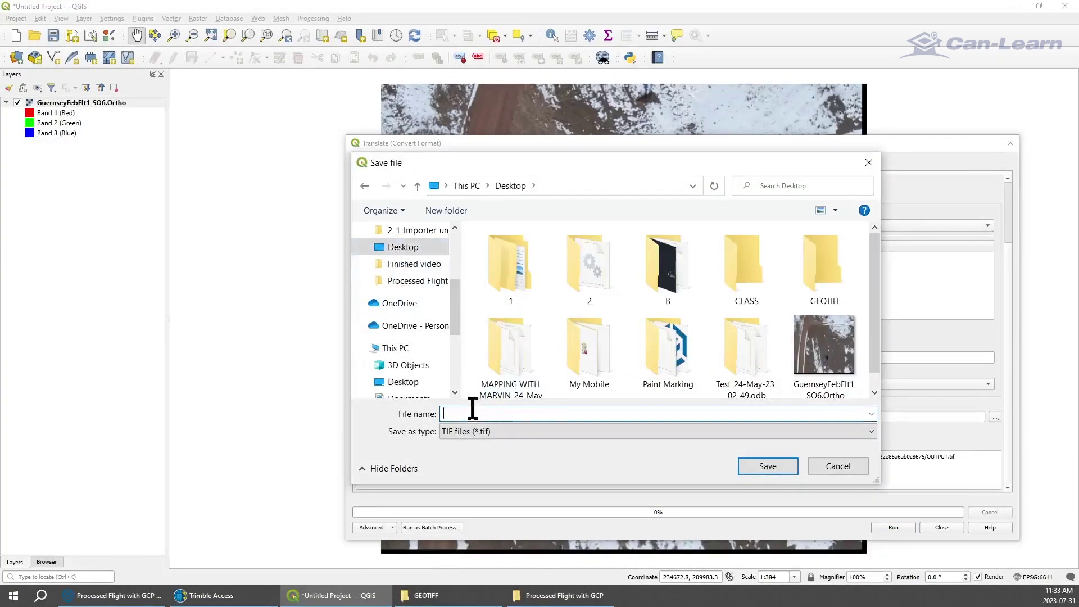
pyautogui.write('FILE')
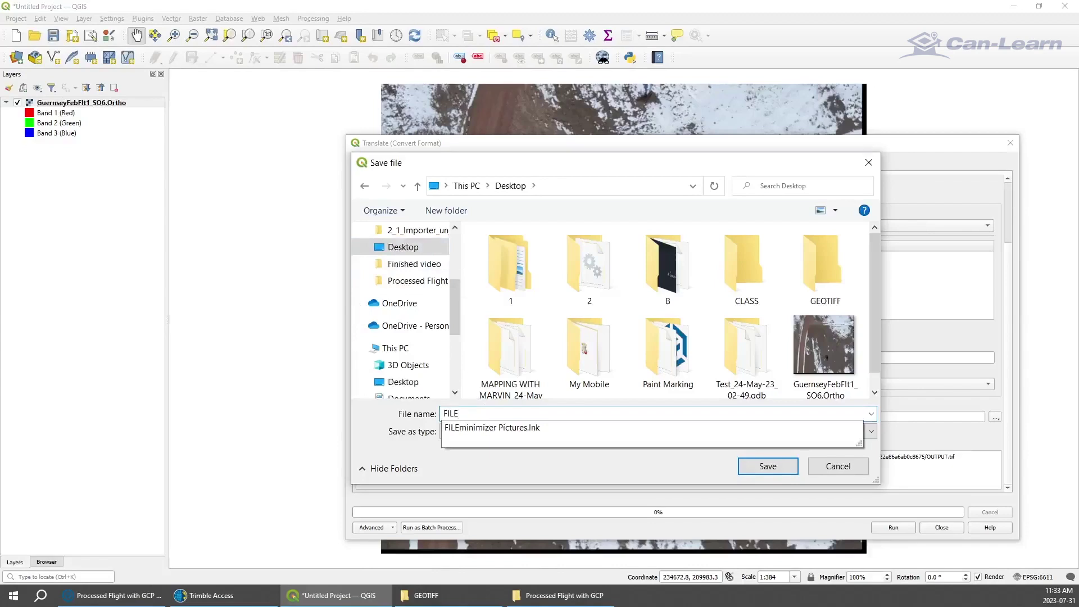
pyautogui.press('Return')
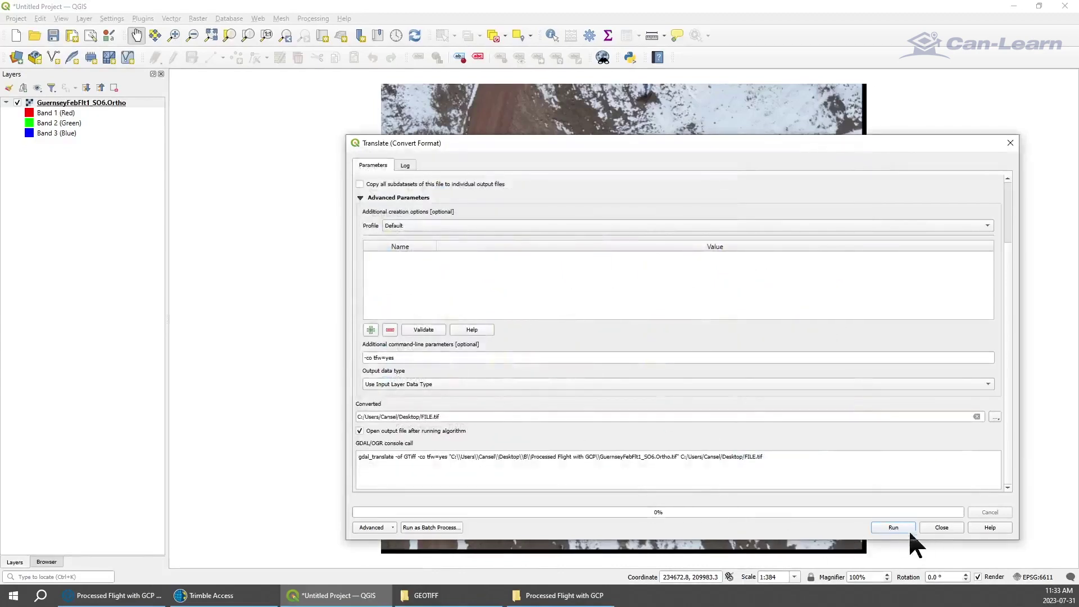
pyautogui.click(896, 530)
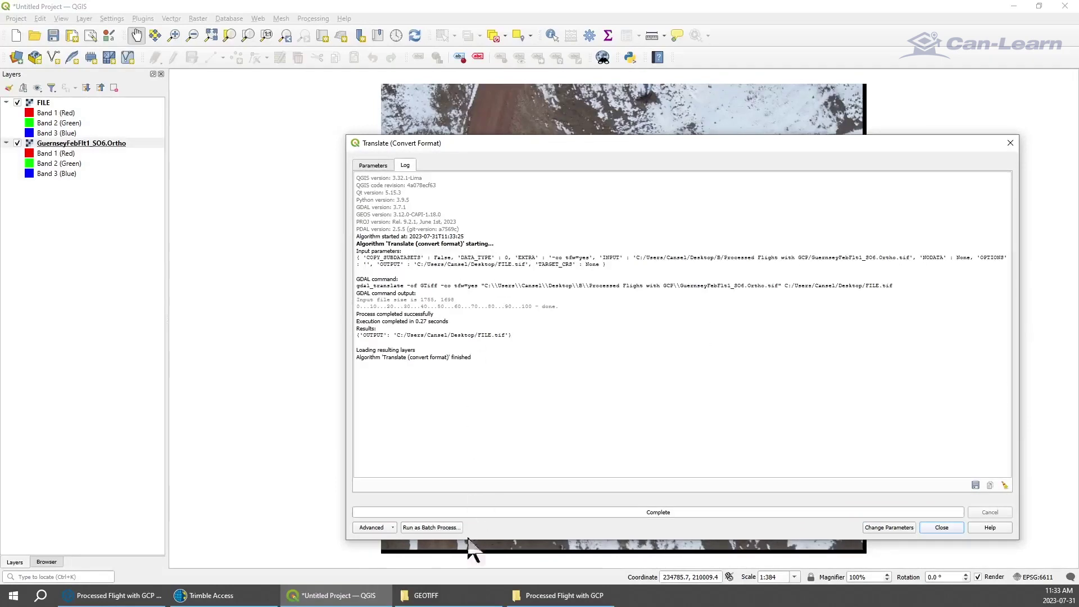
pyautogui.click(425, 595)
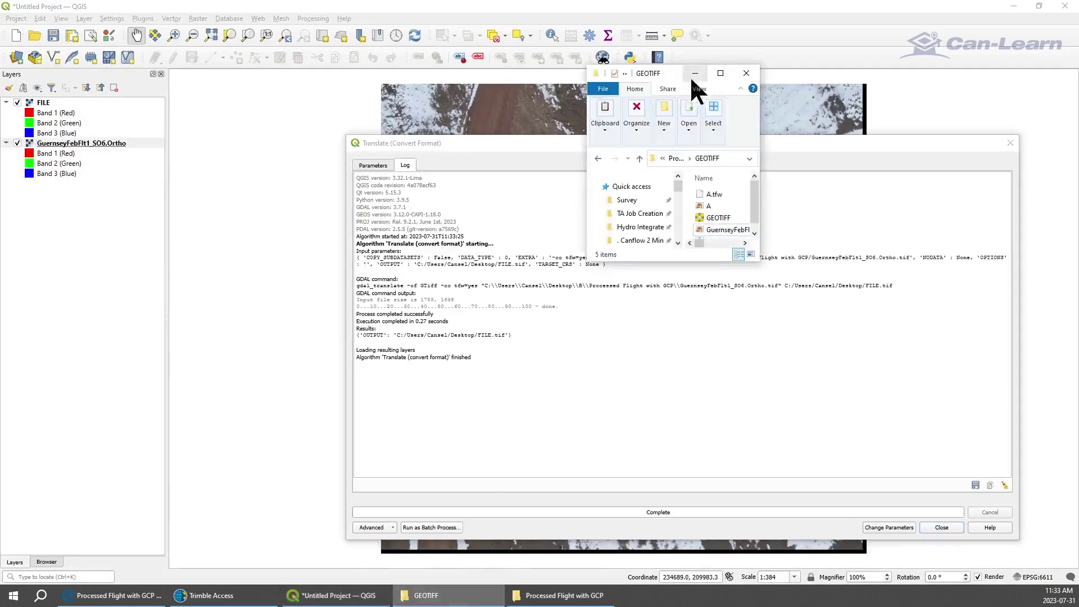
# Move FILE and FILE.tfw from the Desktop into the GEOTIFF folder.
pyautogui.moveTo(674, 77); pyautogui.dragTo(389, 67)
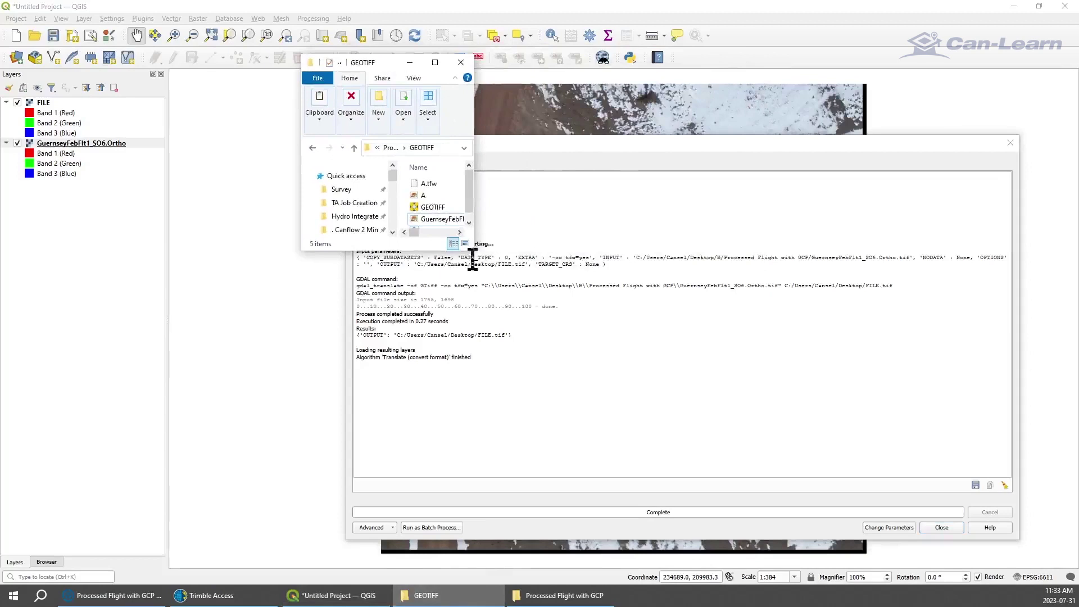
pyautogui.moveTo(471, 252); pyautogui.dragTo(781, 448)
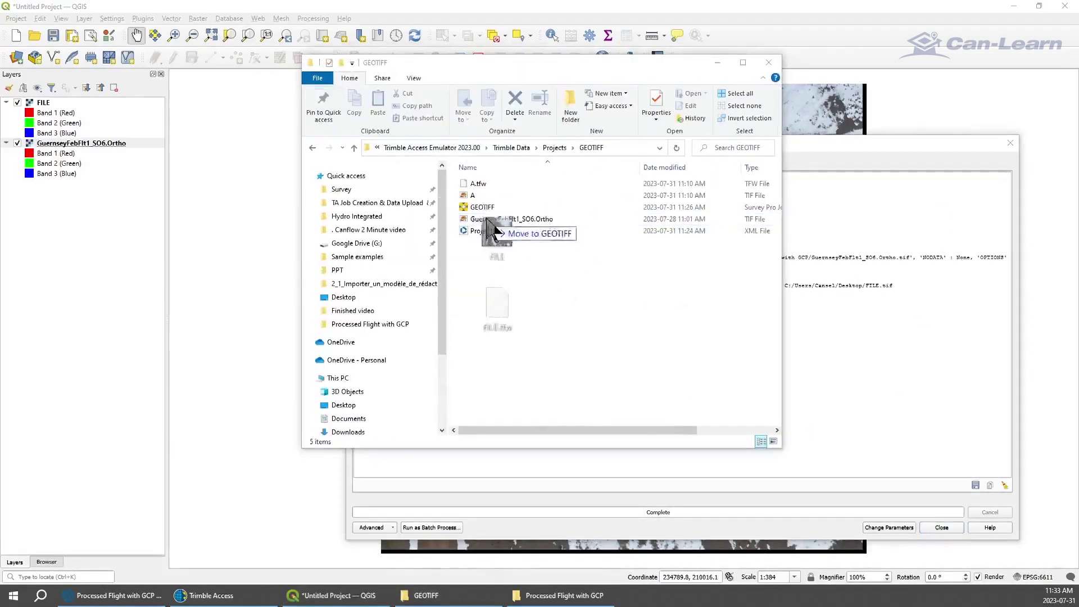
pyautogui.click(486, 240)
pyautogui.hotkey('ctrl', 'v')
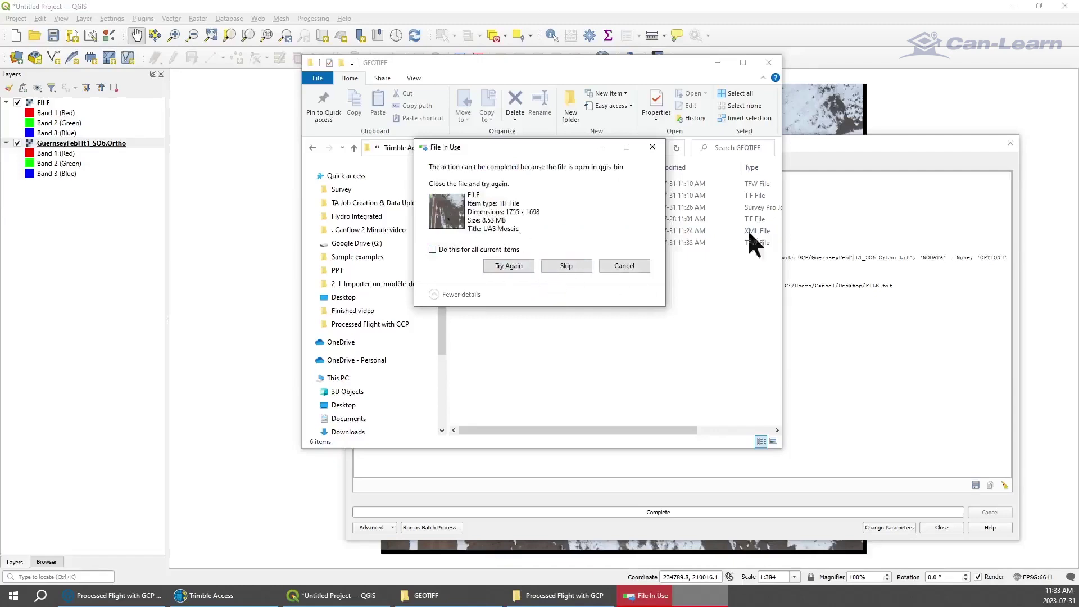
# Close QGIS without saving the project to release the image, then retry the file move.
pyautogui.click(1033, 29)
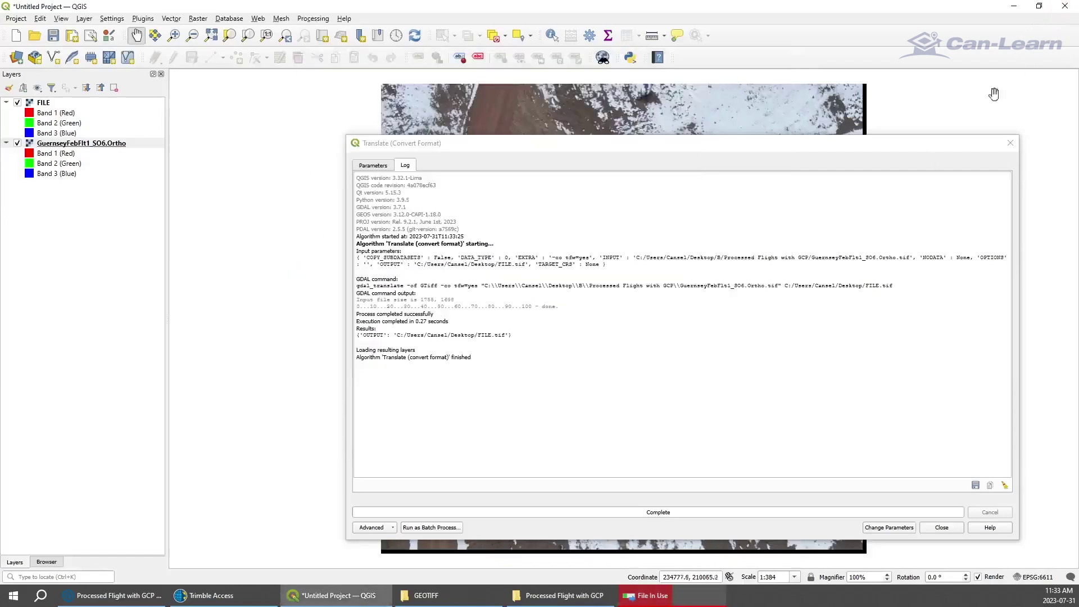
pyautogui.click(1010, 142)
pyautogui.click(1065, 6)
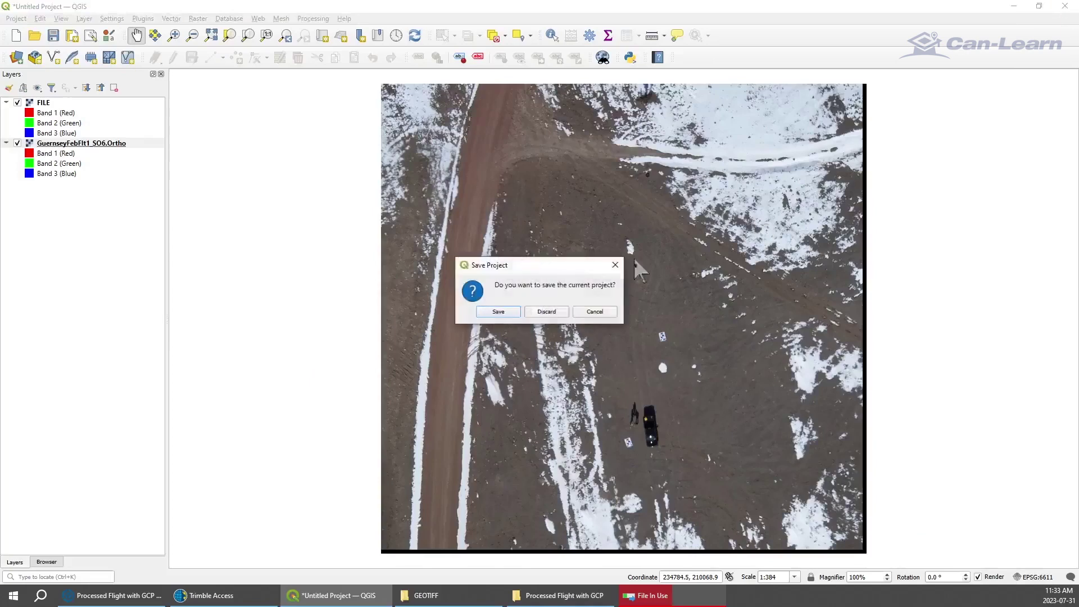
pyautogui.click(533, 309)
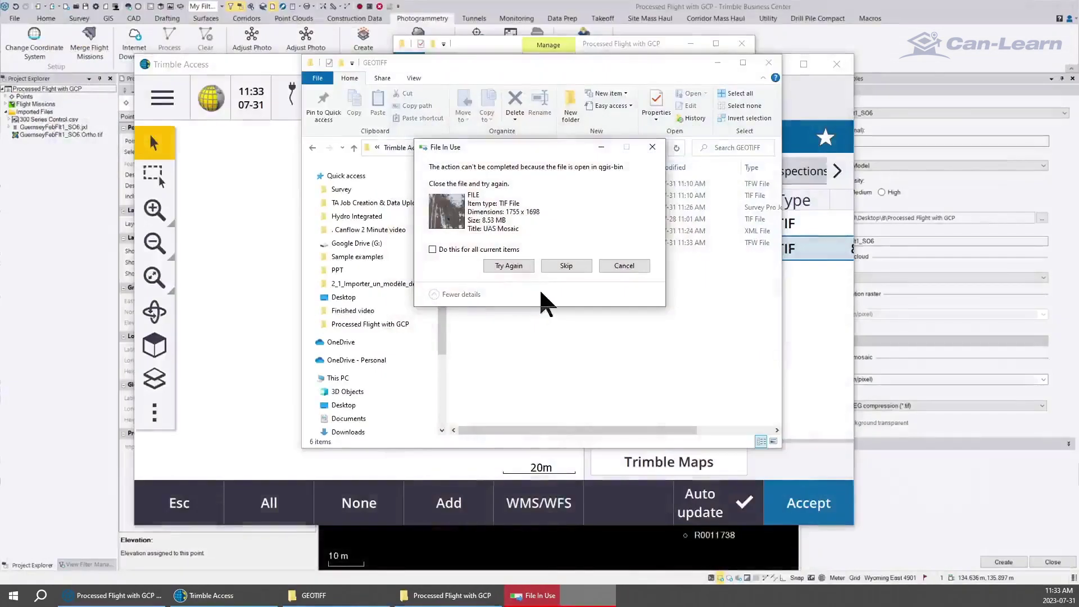
pyautogui.click(515, 268)
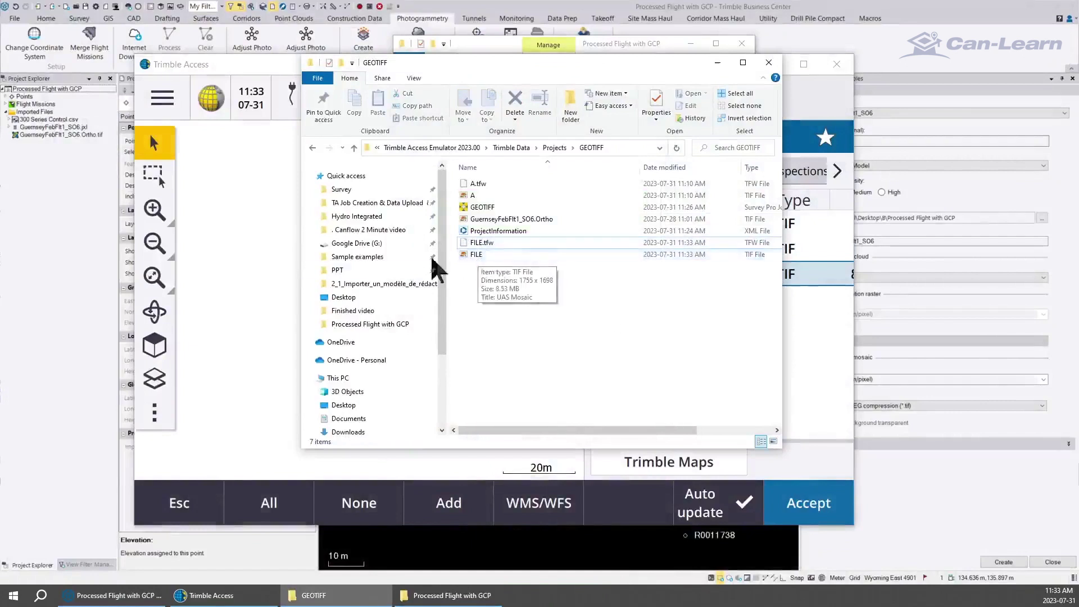
# Turn on the FILE map file in Trimble Access and compare its placement with Trimble Business Center.
pyautogui.click(203, 339)
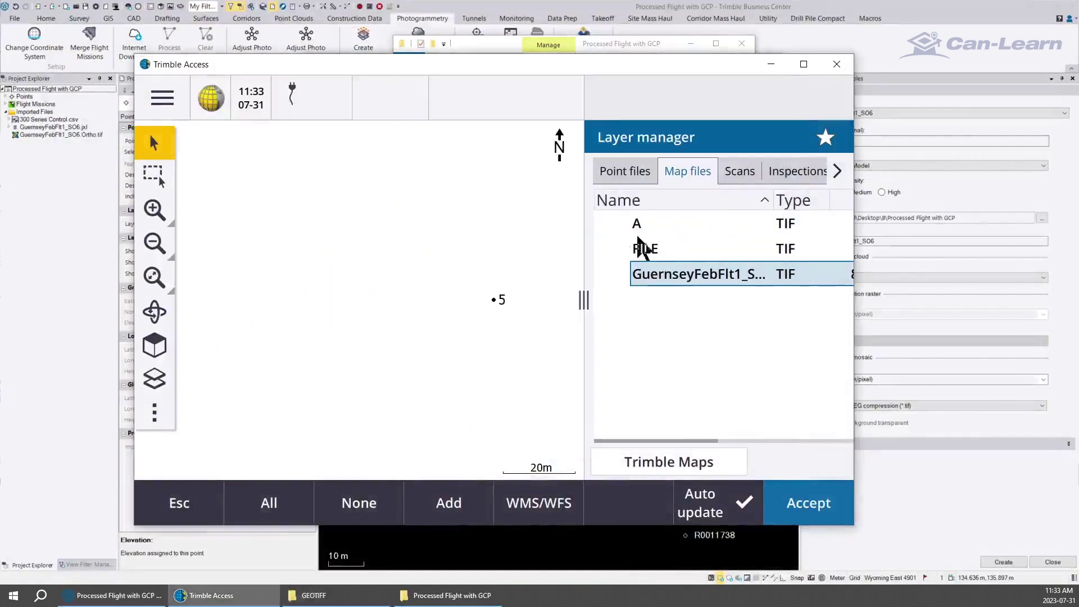
pyautogui.click(627, 253)
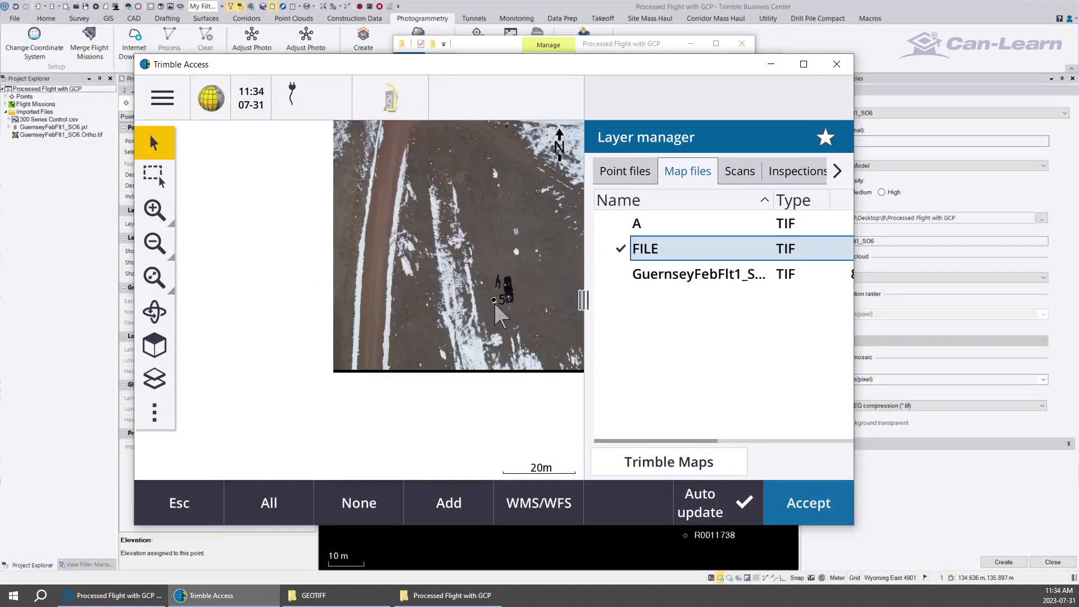
pyautogui.click(90, 321)
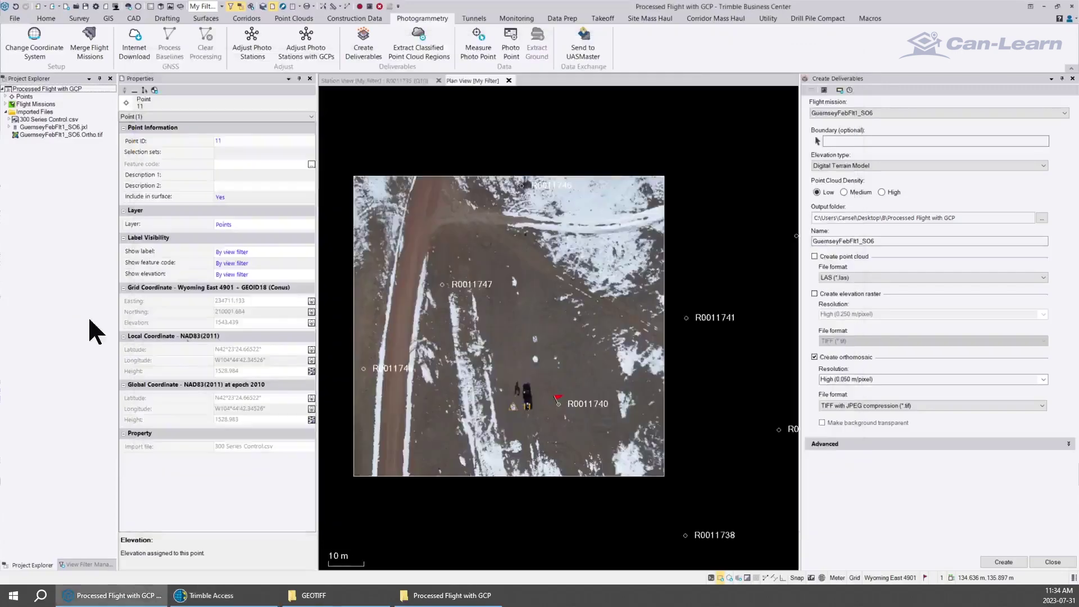
pyautogui.scroll(2, 518, 414)
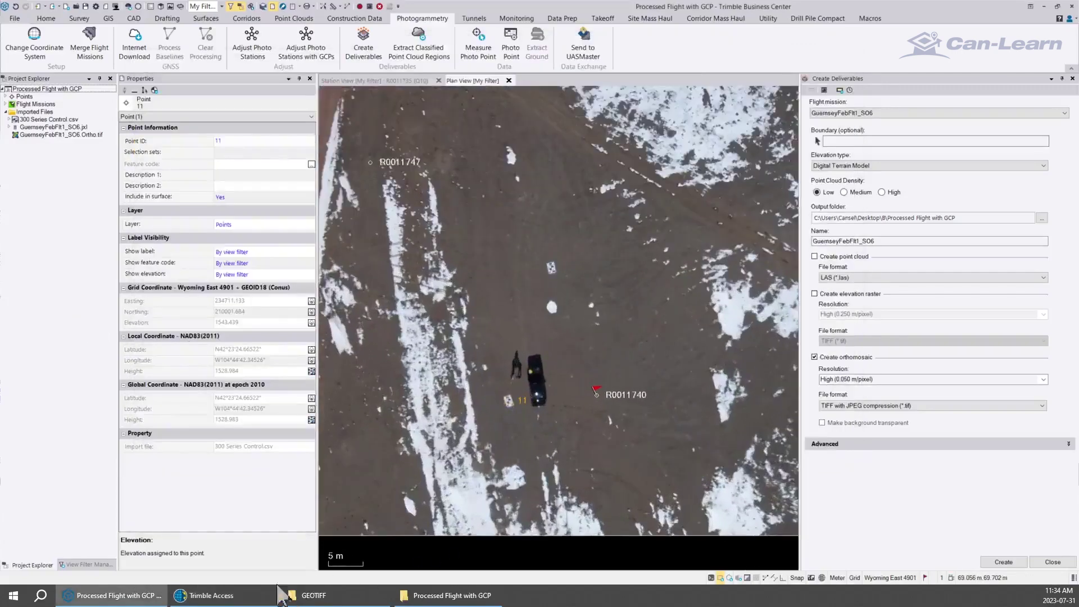
pyautogui.click(208, 596)
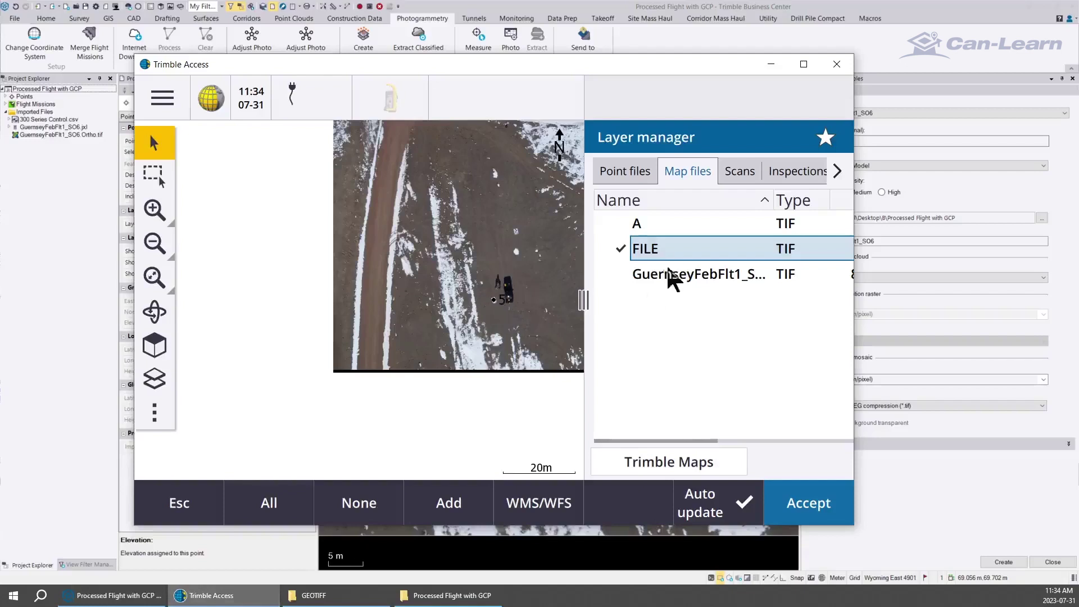